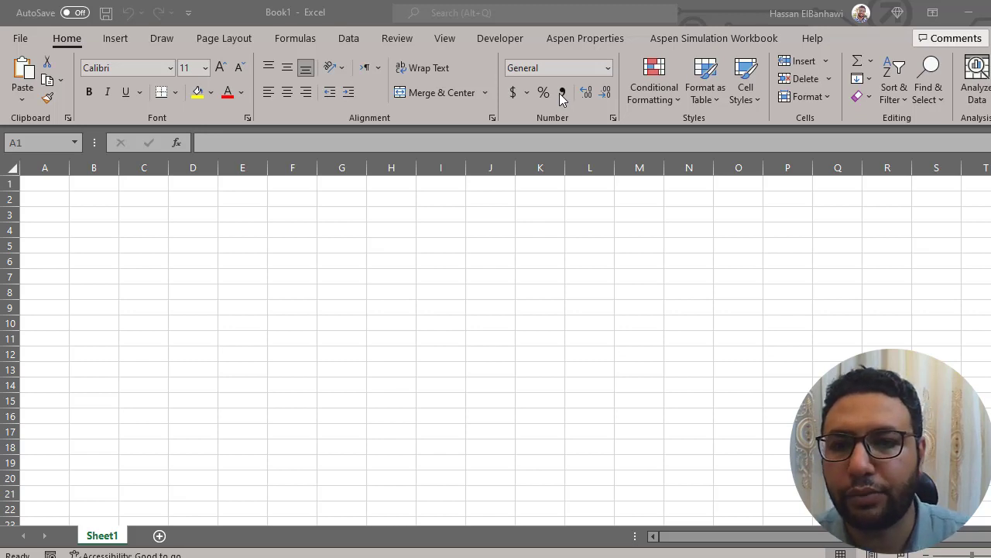
Enable the Aspen Simulation Workbook add-in and close the Aspen Product Registration popup.
{"action": "left_click", "coordinate": [732, 44]}
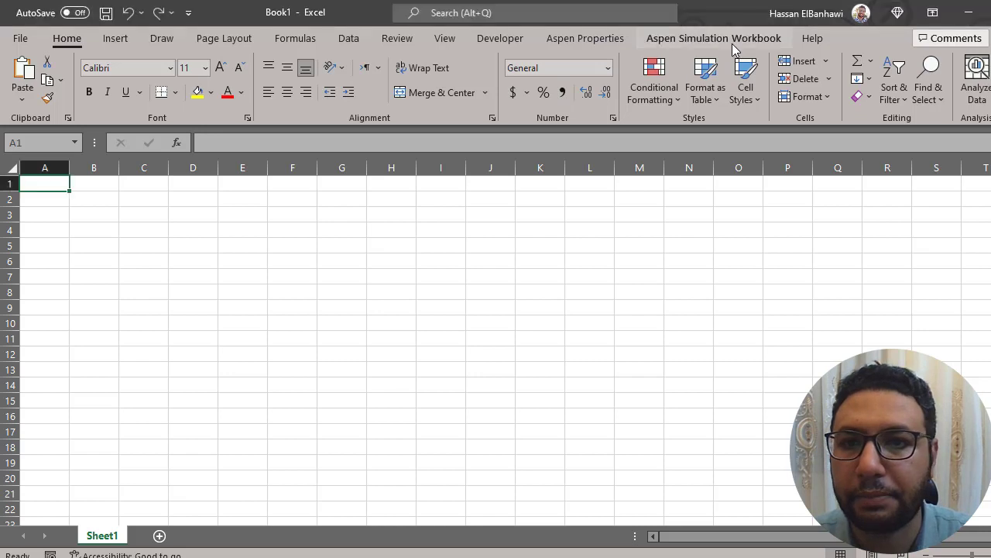
{"action": "left_click", "coordinate": [729, 42]}
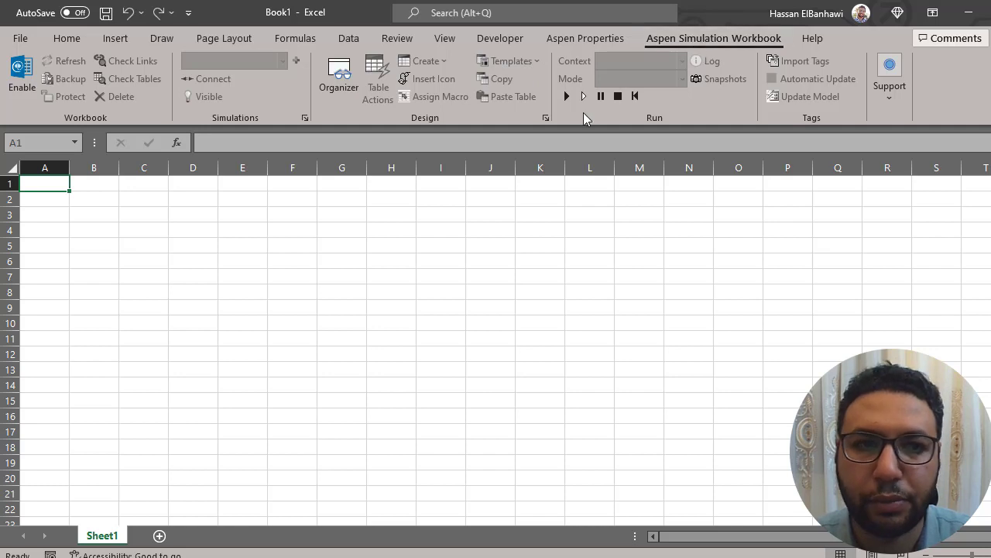
{"action": "left_click", "coordinate": [21, 86]}
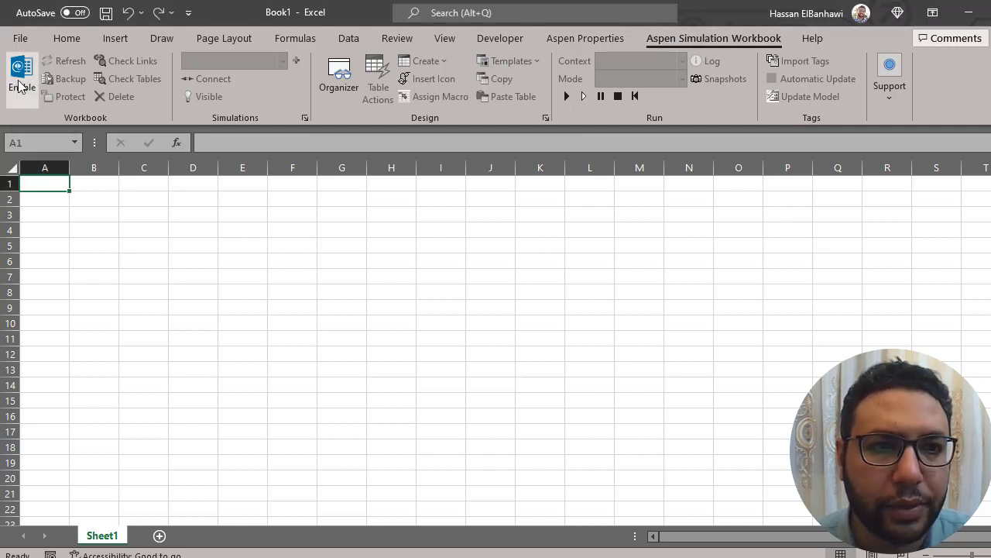
{"action": "left_click", "coordinate": [21, 85]}
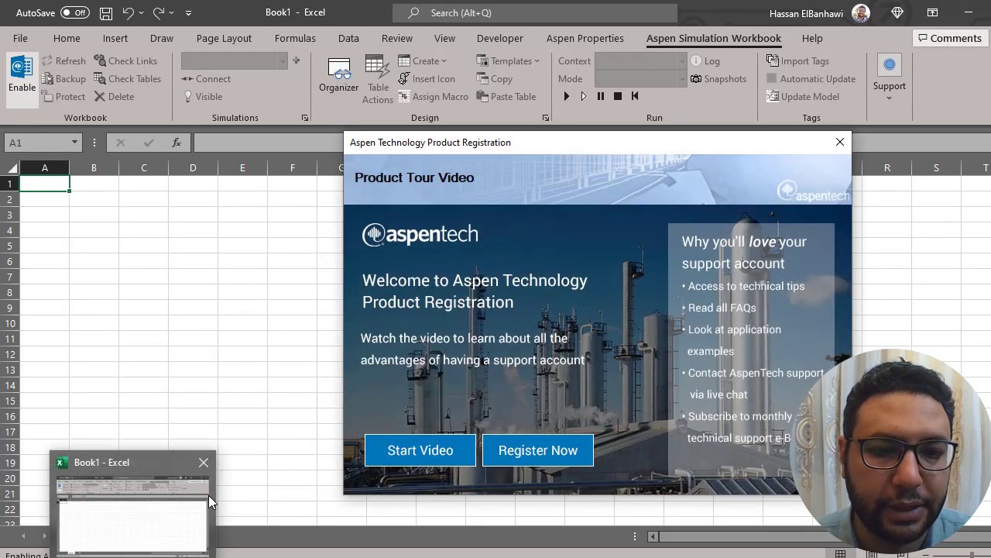
{"action": "left_click", "coordinate": [840, 142]}
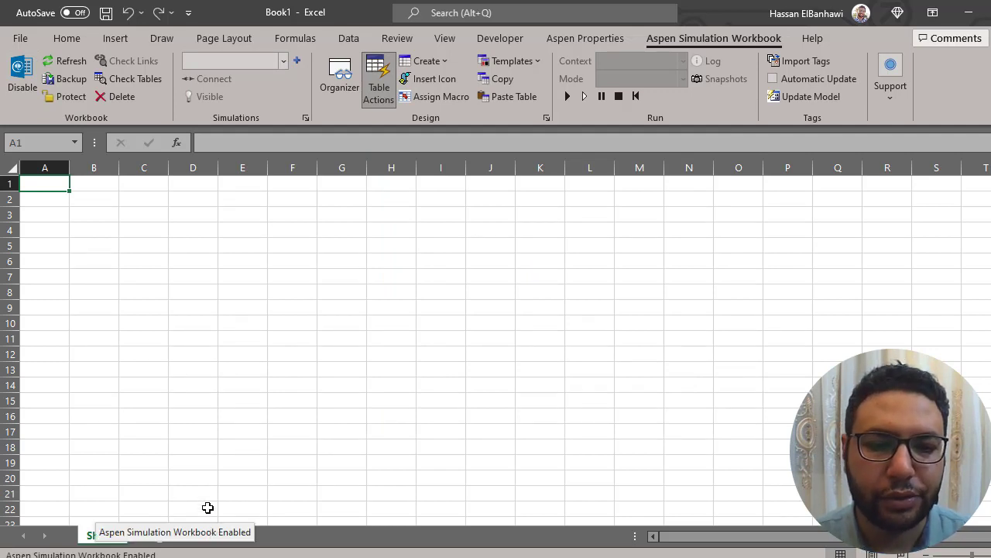
Copy the Feed Gas stream's Temperature [C] variable (50.00) from its HYSYS Worksheet page.
{"action": "left_click", "coordinate": [323, 554]}
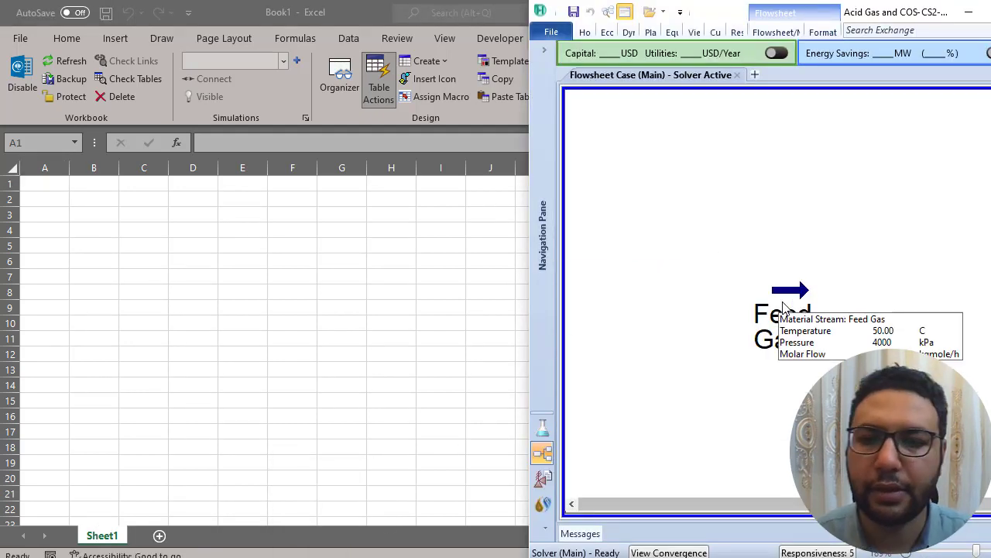
{"action": "double_click", "coordinate": [783, 303]}
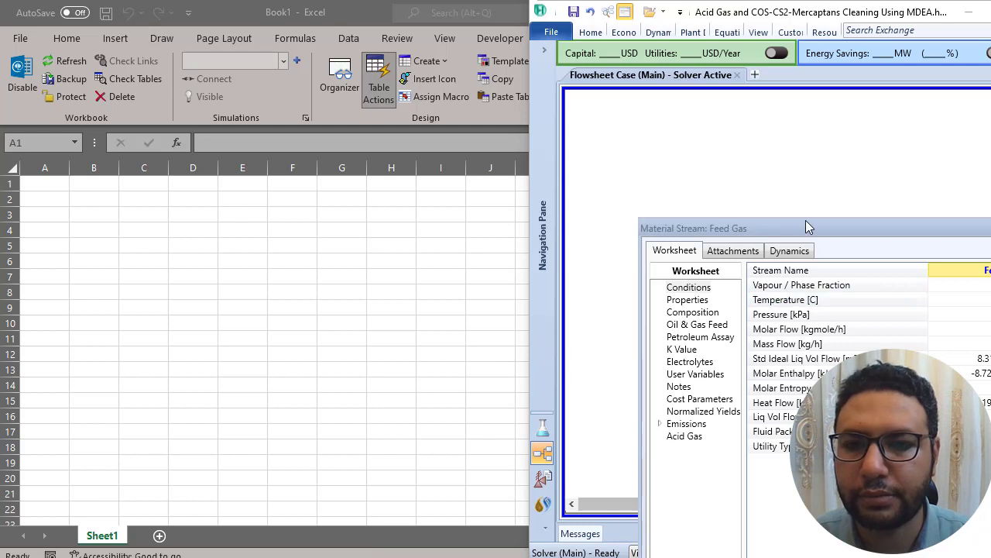
{"action": "left_click_drag", "start_coordinate": [806, 225], "coordinate": [687, 140]}
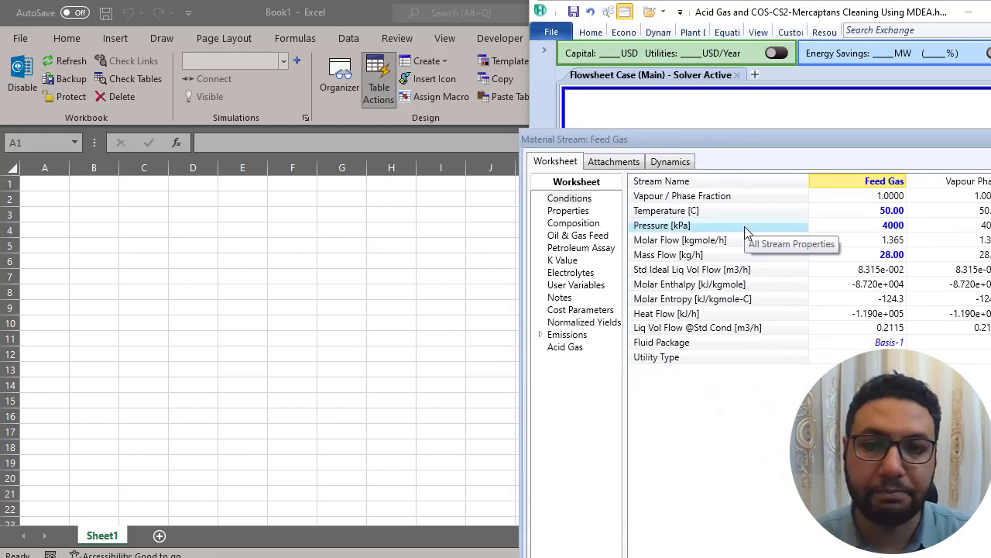
{"action": "left_click", "coordinate": [810, 215]}
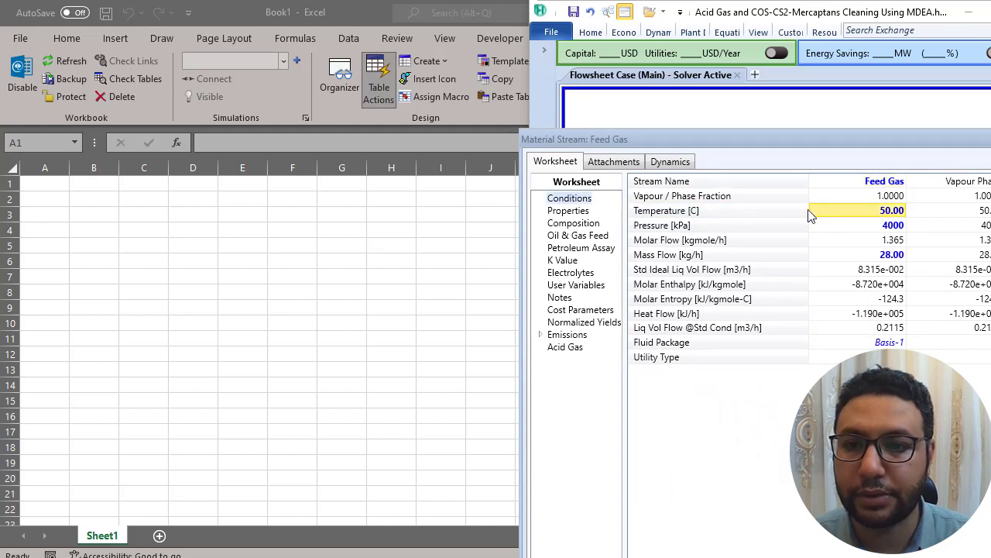
{"action": "right_click", "coordinate": [767, 221]}
{"action": "left_click", "coordinate": [782, 240]}
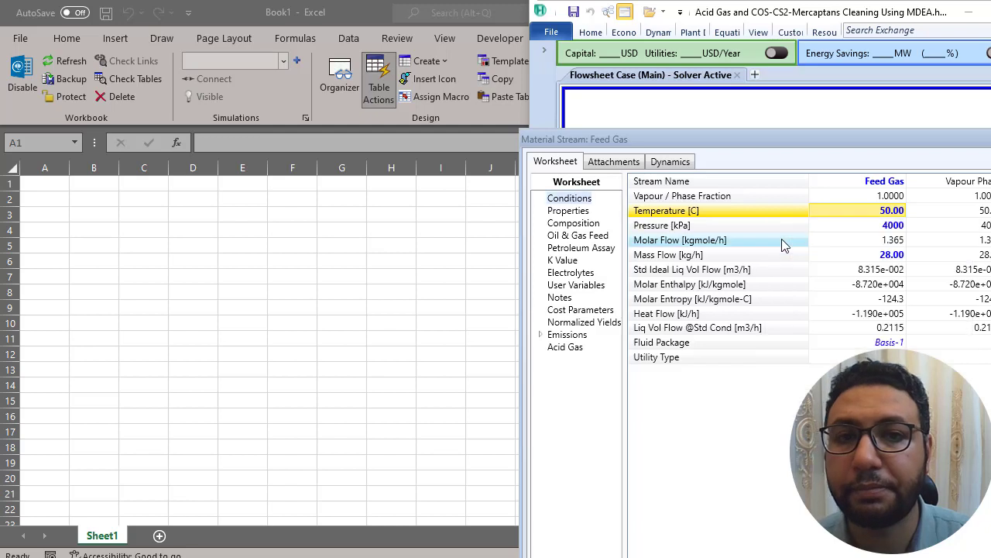
{"action": "left_click", "coordinate": [179, 226]}
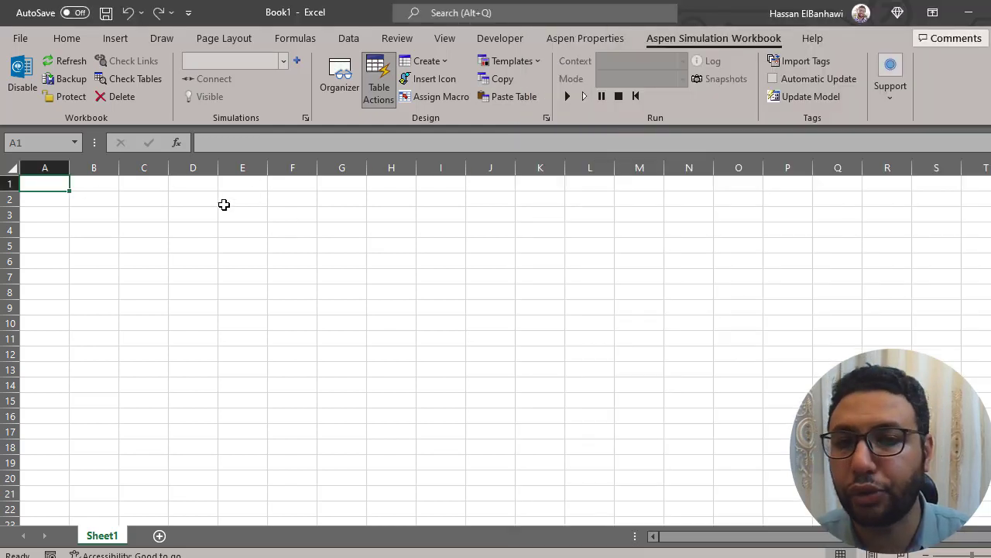
Paste Temperature [C] as a linked table, add the simulation, and widen column B.
{"action": "left_click", "coordinate": [513, 100]}
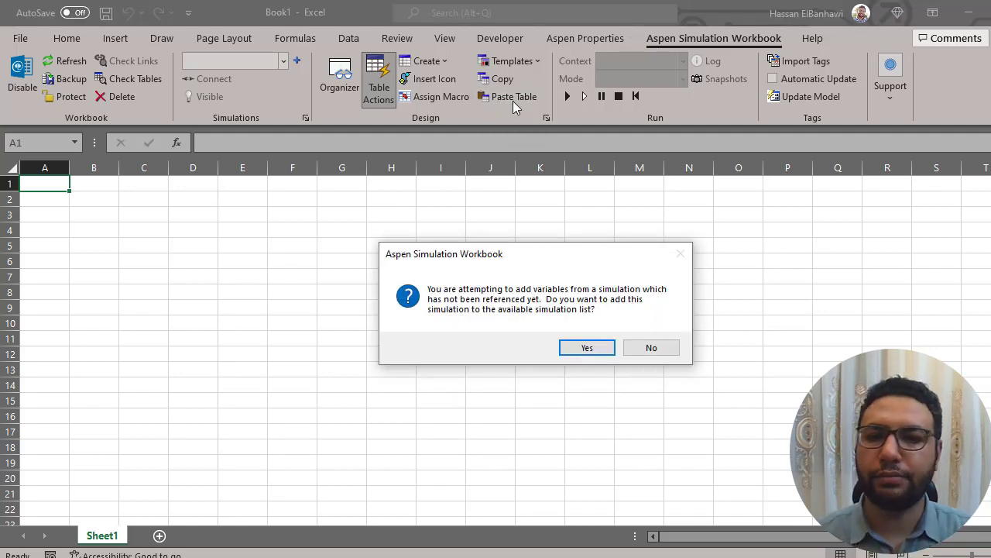
{"action": "left_click", "coordinate": [583, 348]}
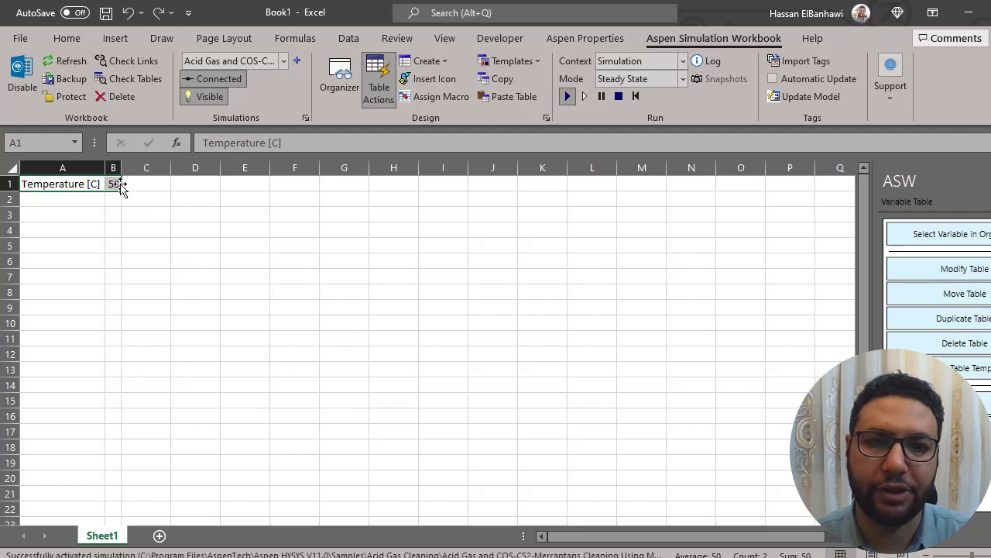
{"action": "left_click_drag", "start_coordinate": [117, 171], "coordinate": [143, 172]}
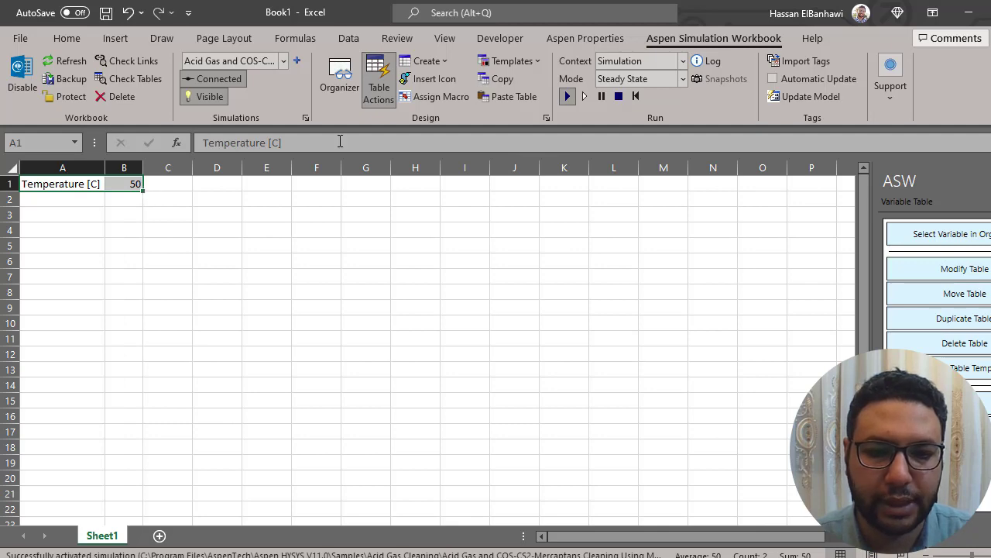
Arrange Excel on the left beside the HYSYS Feed Gas stream window.
{"action": "mouse_move", "coordinate": [322, 556]}
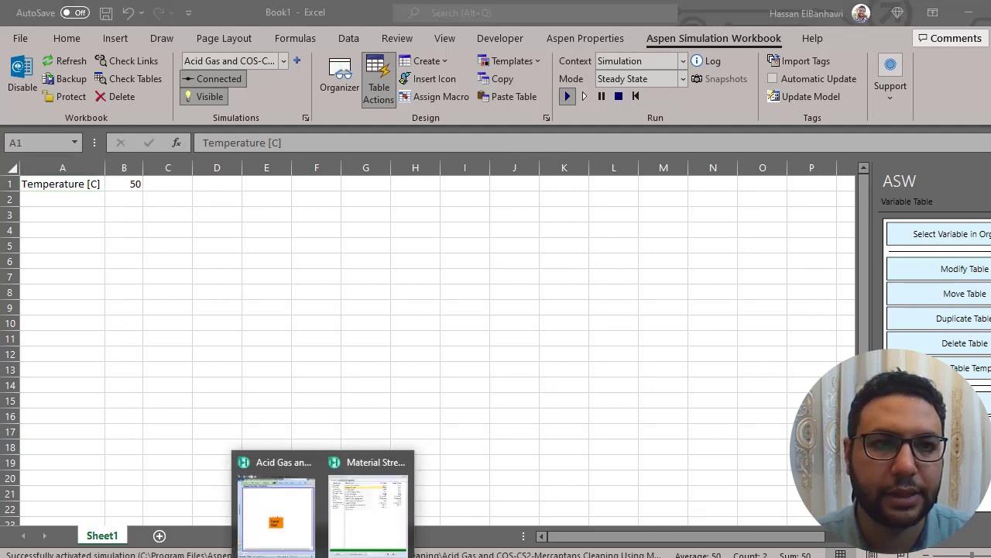
{"action": "left_click", "coordinate": [403, 477]}
{"action": "double_click", "coordinate": [422, 25]}
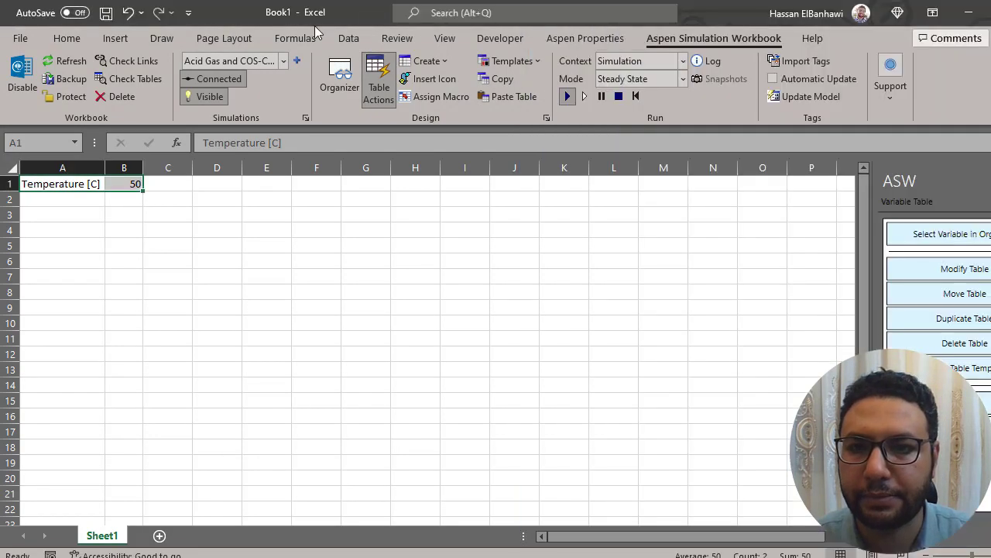
{"action": "key", "text": "super+Left"}
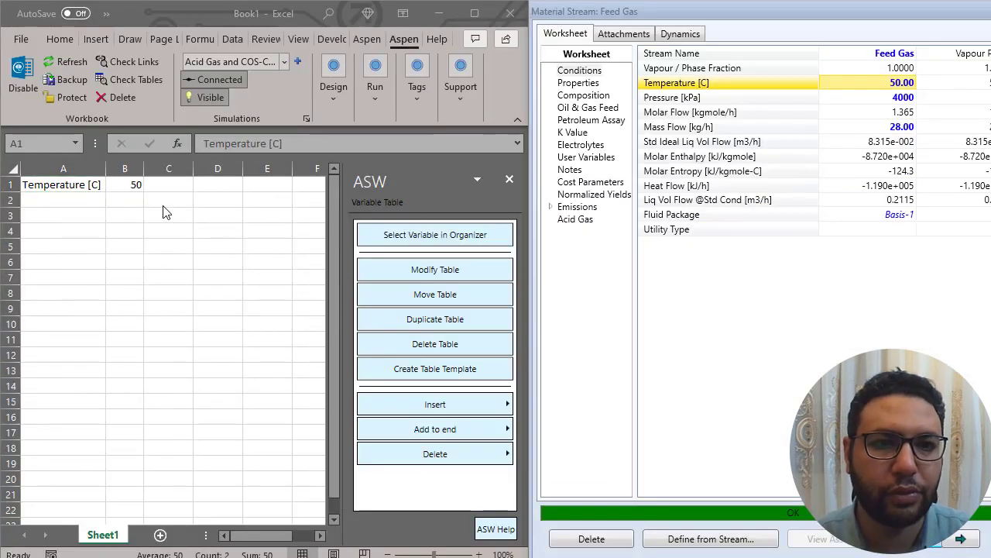
Enter 60, then 20, in linked cell B1 so Feed Gas temperature becomes 20.00.
{"action": "left_click", "coordinate": [126, 184]}
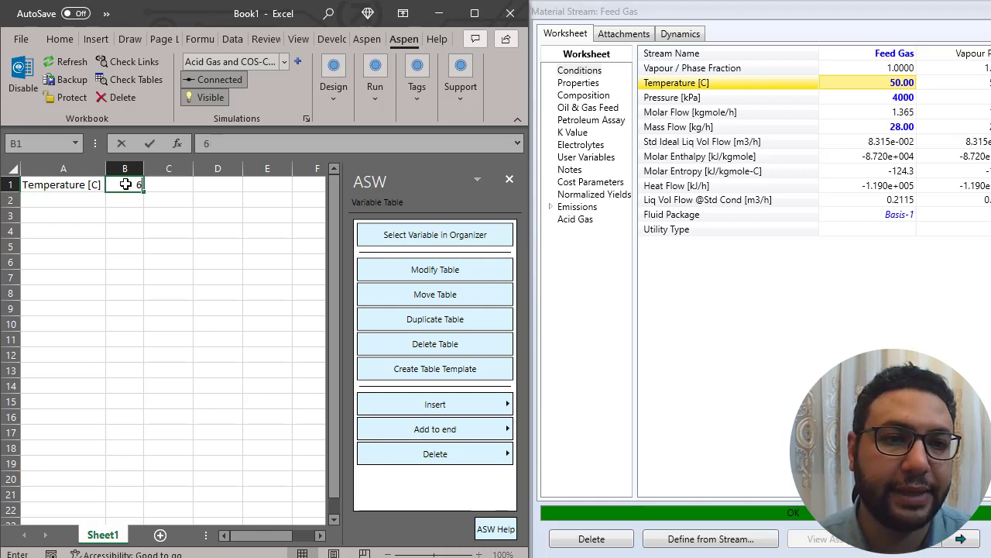
{"action": "key", "text": "Return"}
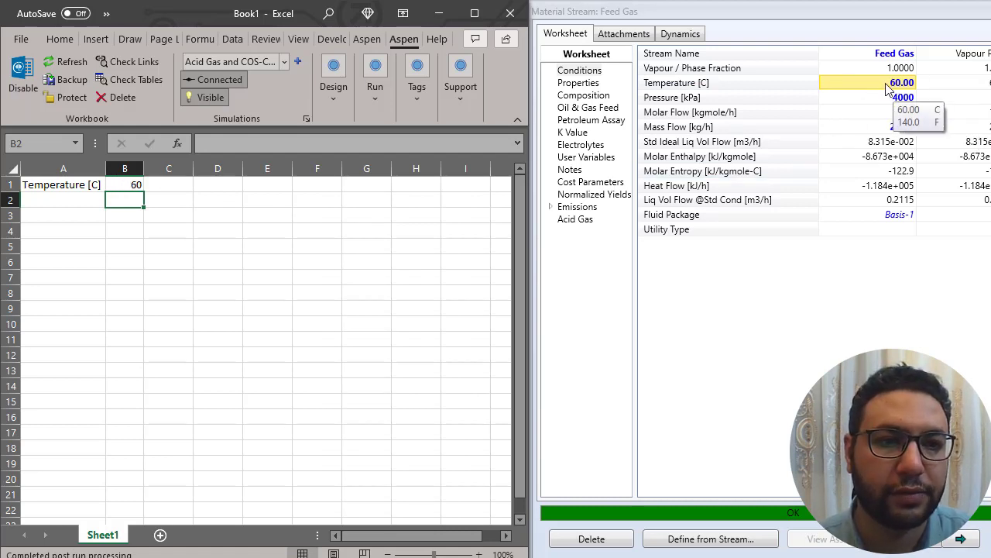
{"action": "left_click", "coordinate": [127, 186]}
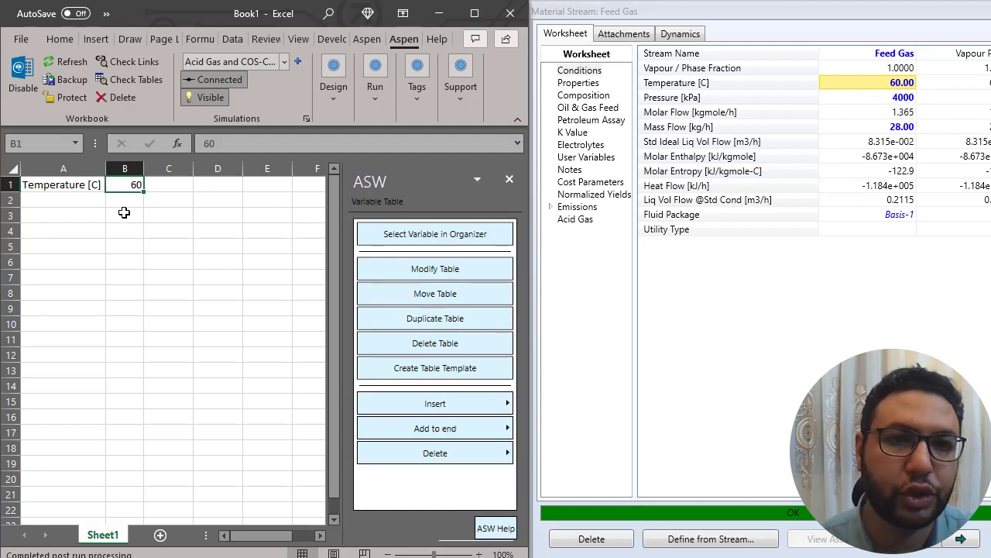
{"action": "type", "text": "20"}
{"action": "key", "text": "Return"}
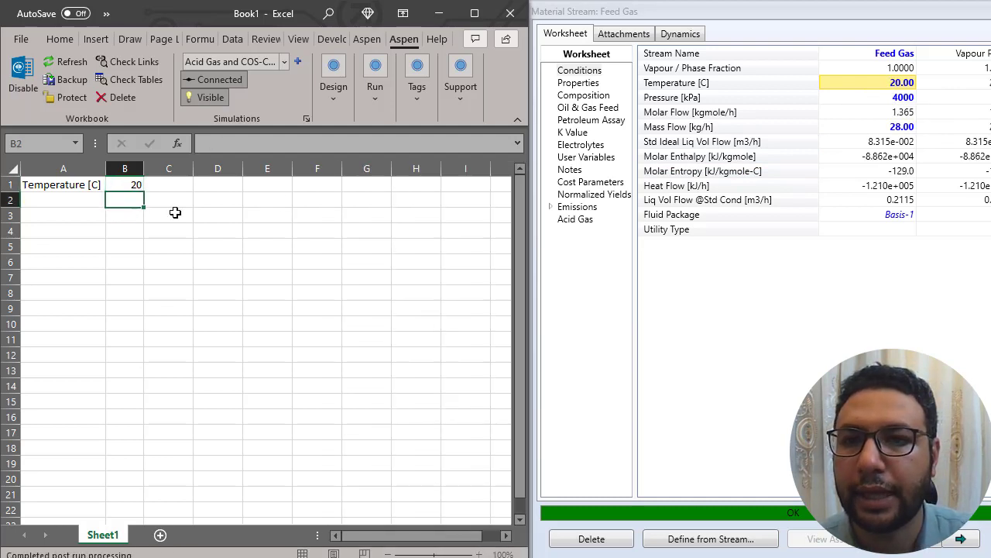
{"action": "mouse_move", "coordinate": [874, 85]}
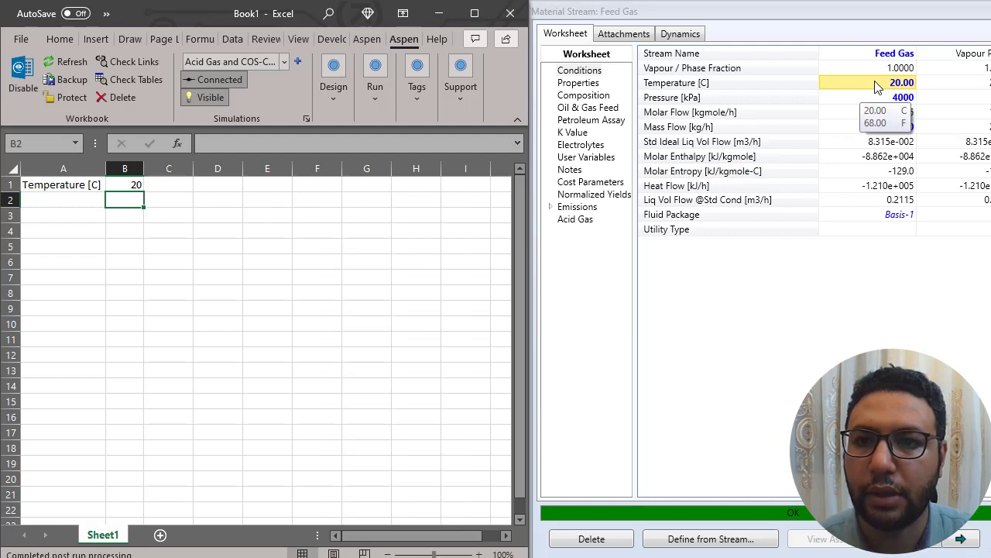
{"action": "left_click", "coordinate": [875, 87]}
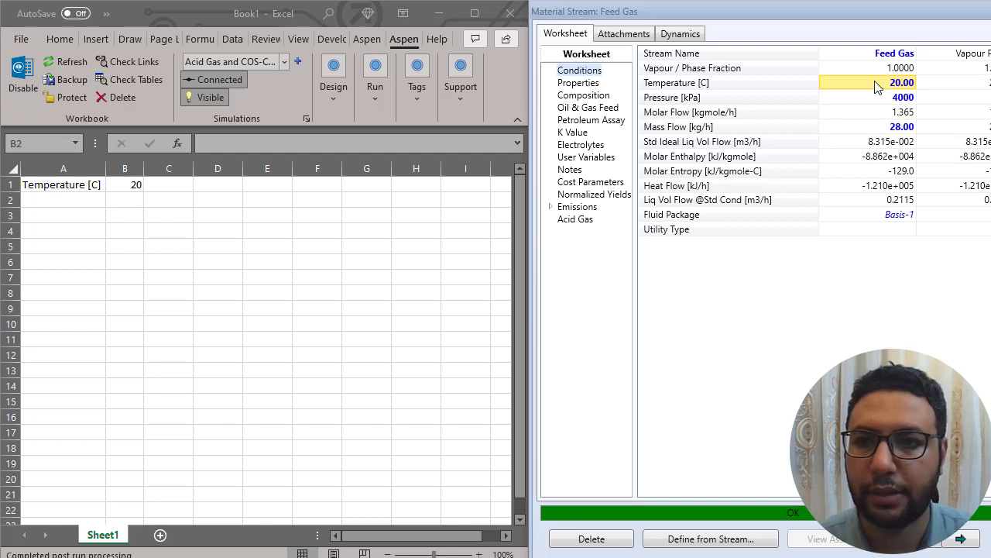
Set the Feed Gas temperature to 50 in HYSYS, then maximize the Excel window.
{"action": "double_click", "coordinate": [875, 83]}
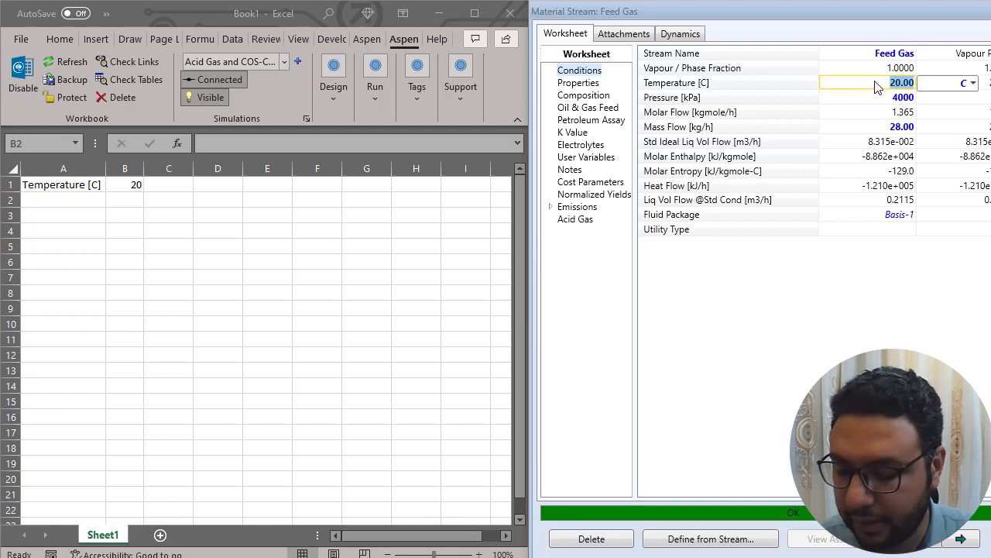
{"action": "type", "text": "50"}
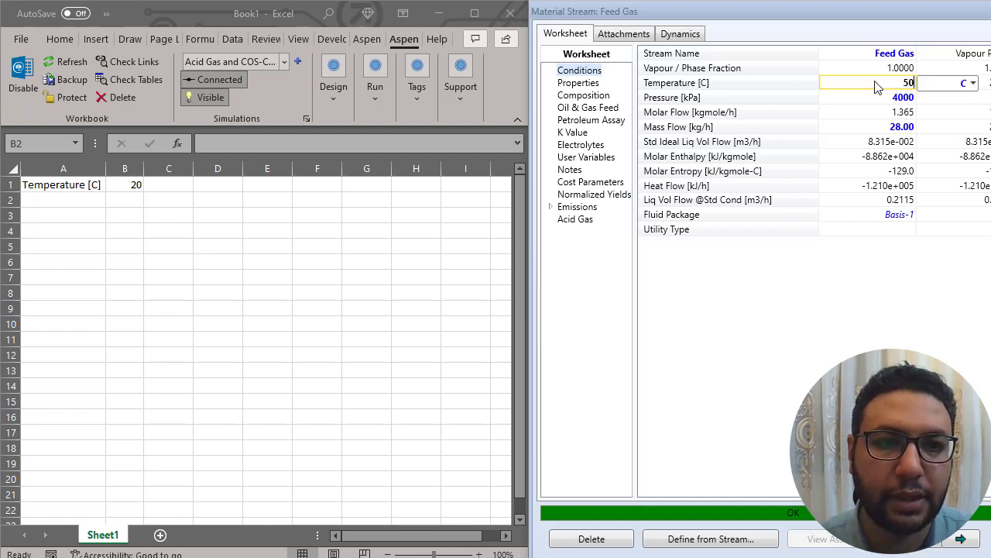
{"action": "key", "text": "Return"}
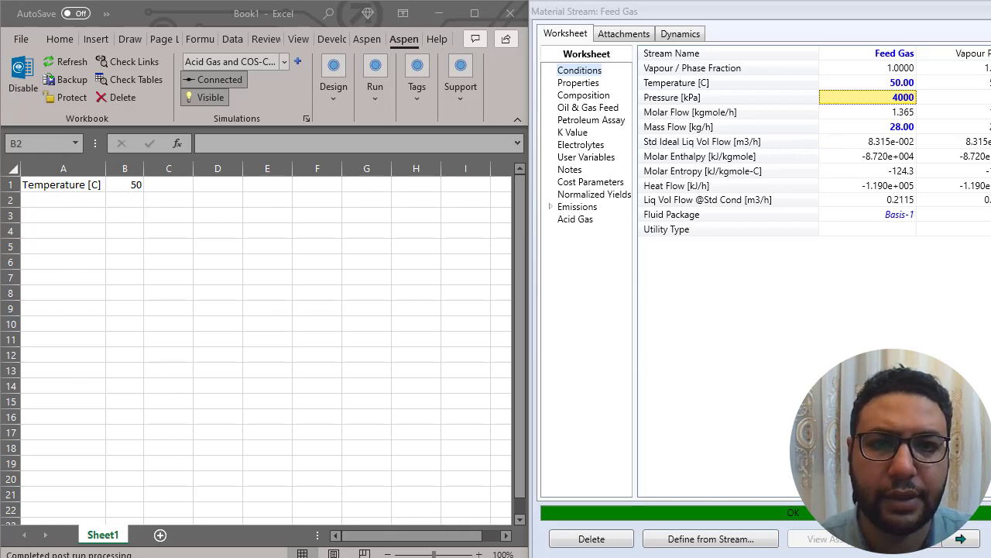
{"action": "left_click", "coordinate": [153, 546]}
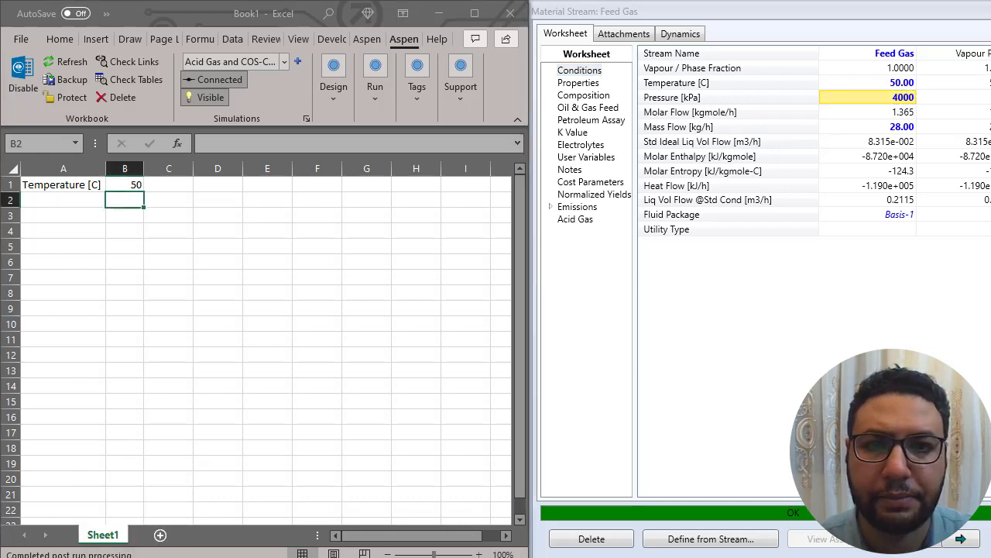
{"action": "left_click", "coordinate": [474, 13]}
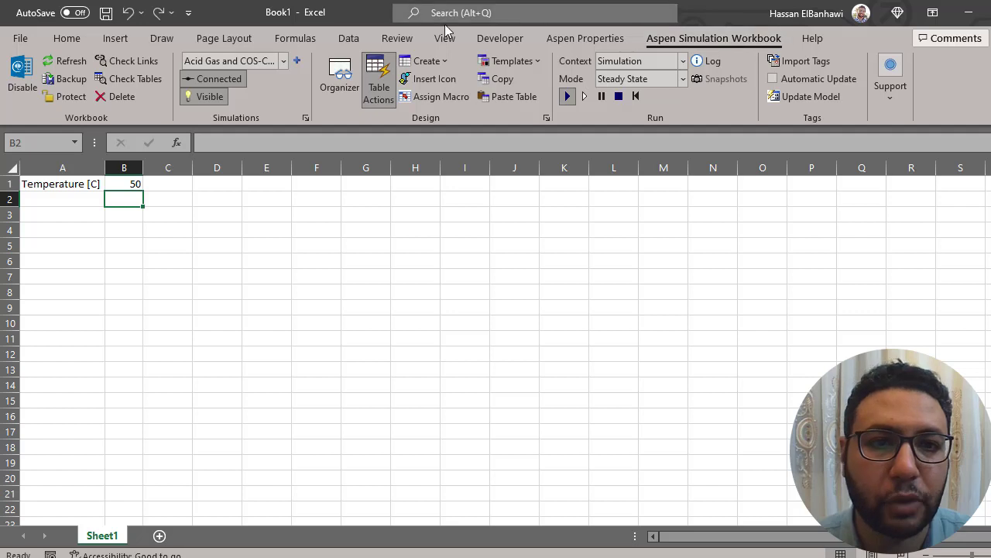
Check in Developer's COM Add-ins that Aspen Simulation Workbook V11.0 is enabled.
{"action": "left_click", "coordinate": [496, 40]}
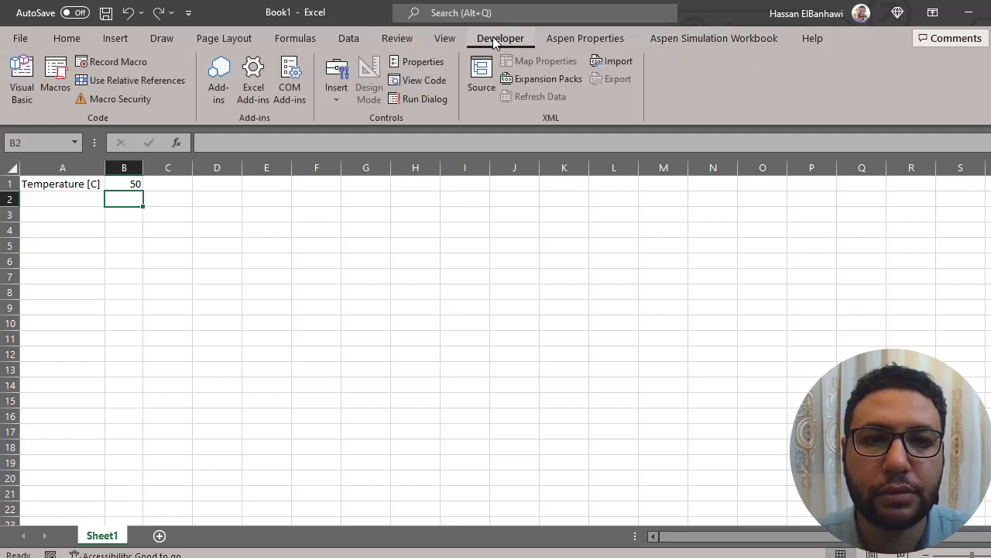
{"action": "left_click", "coordinate": [301, 94]}
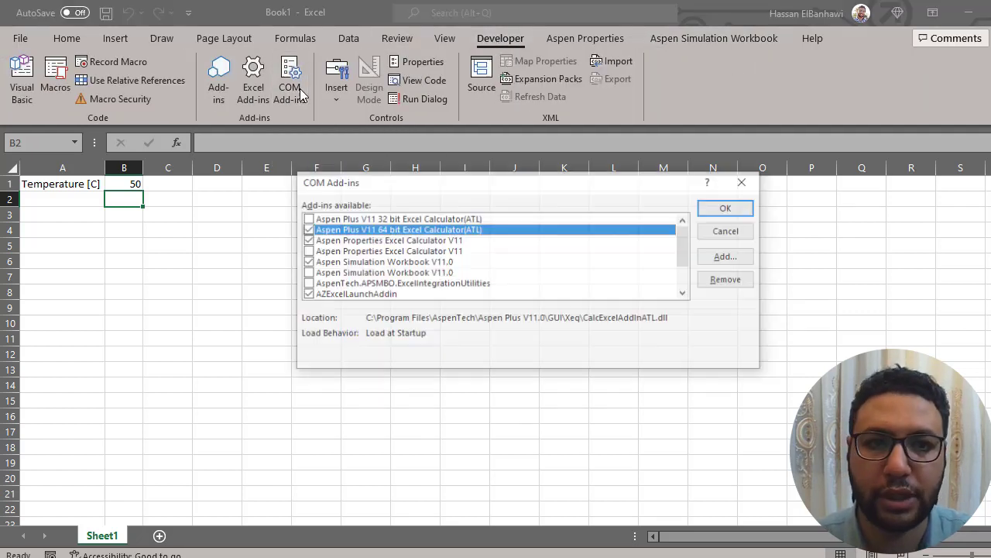
{"action": "left_click", "coordinate": [375, 262]}
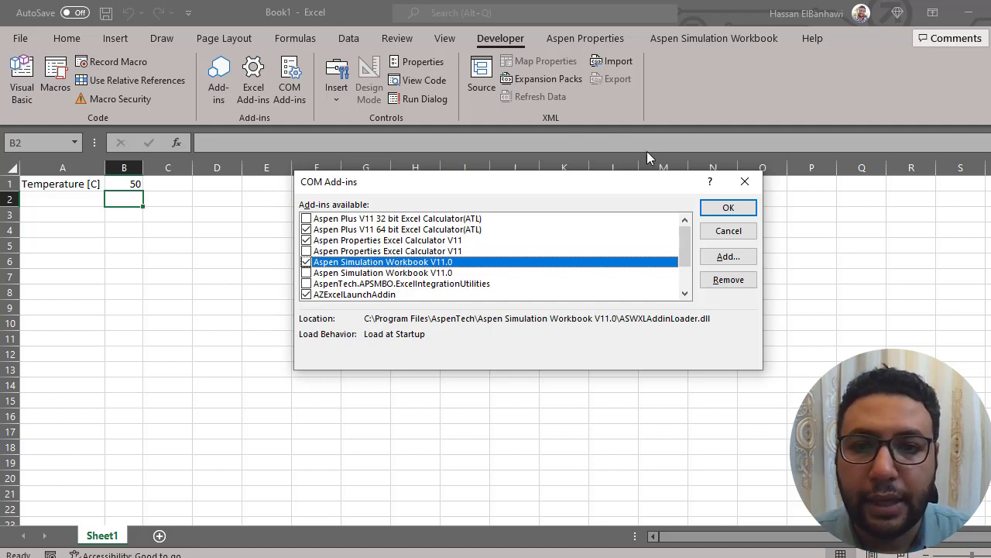
{"action": "left_click", "coordinate": [728, 208]}
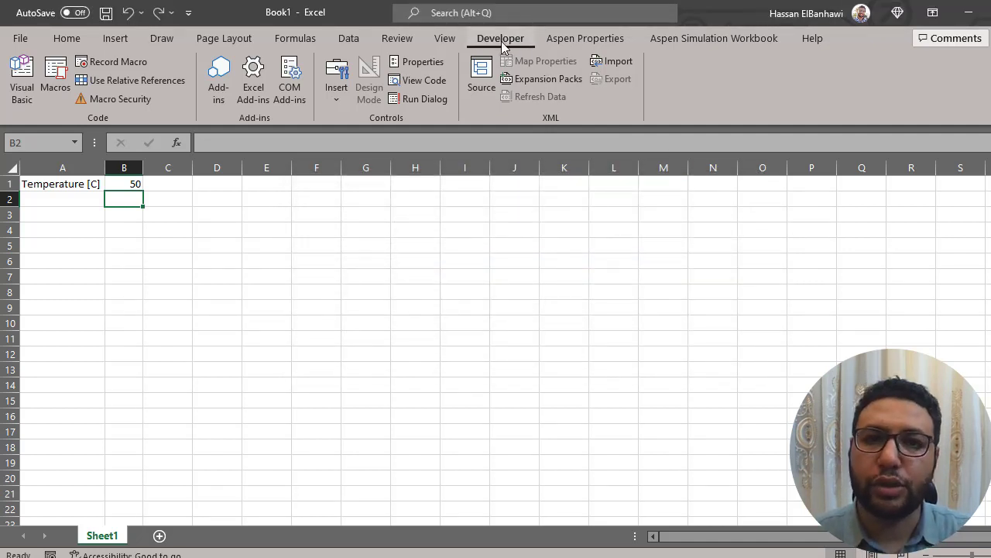
{"action": "left_click", "coordinate": [20, 38]}
{"action": "left_click", "coordinate": [44, 536]}
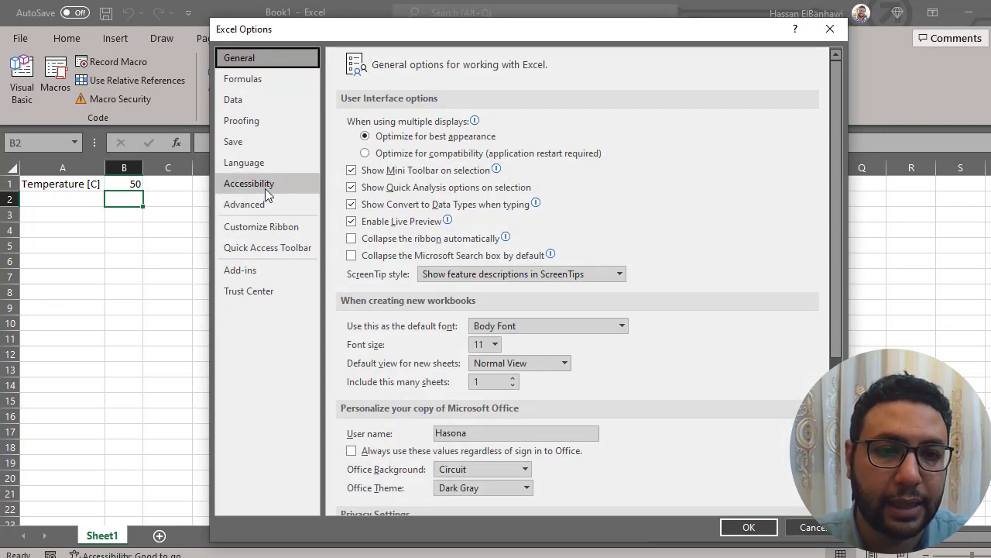
{"action": "left_click", "coordinate": [263, 227]}
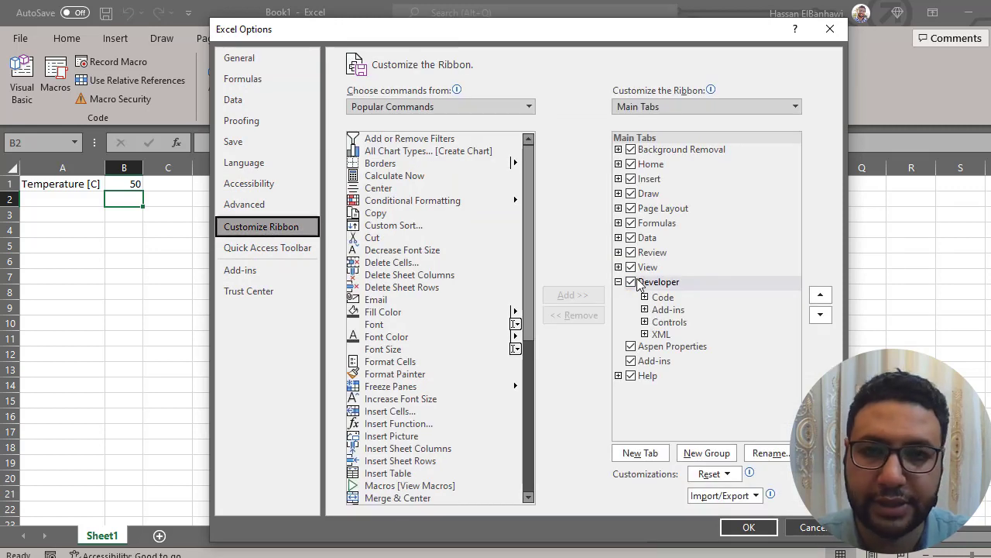
{"action": "left_click", "coordinate": [749, 527]}
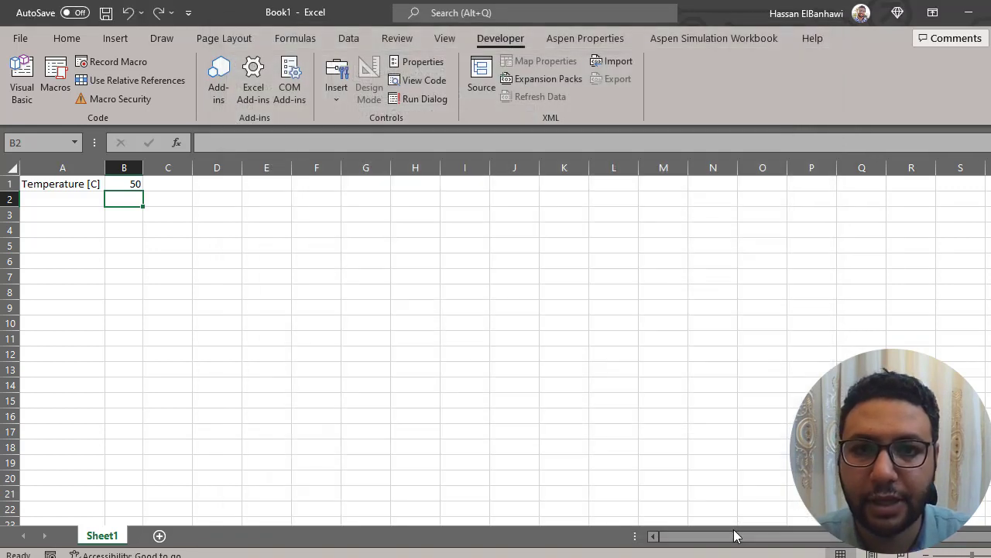